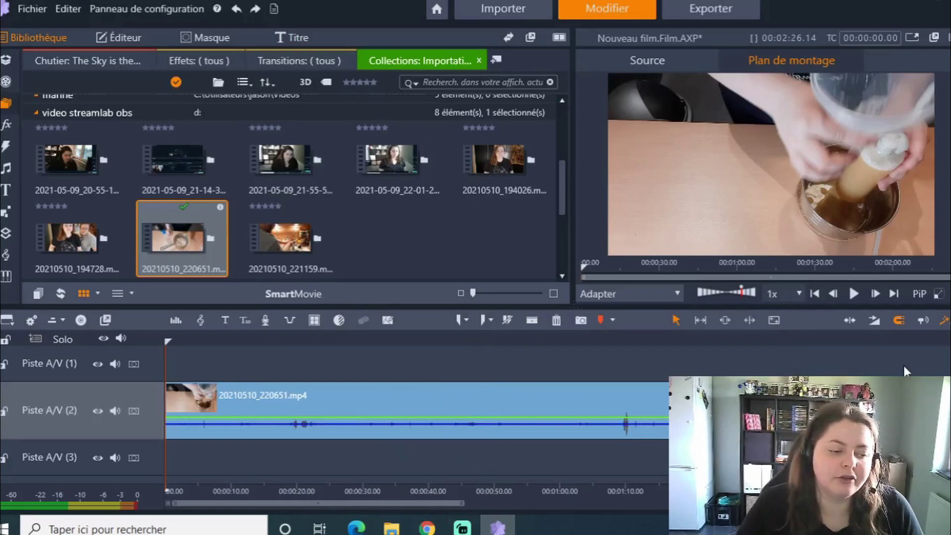
Step: Split the clip on track A/V 2 at 00:01:30.02 and 00:01:35.06, and return the playhead to the first cut
left_click(355, 340)
left_click_drag(353, 342, 672, 342)
left_click_drag(662, 398, 758, 427)
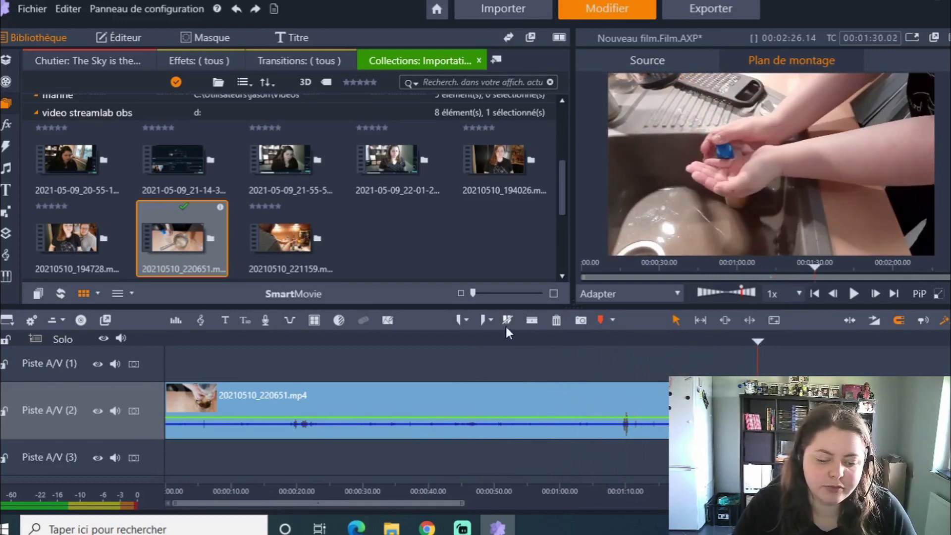
left_click_drag(759, 340, 791, 342)
left_click(538, 321)
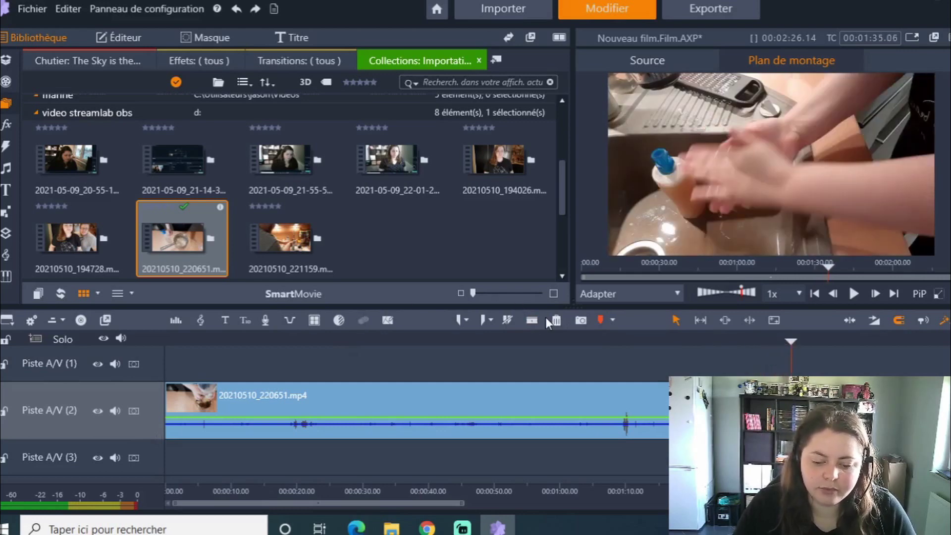
left_click_drag(793, 341, 758, 341)
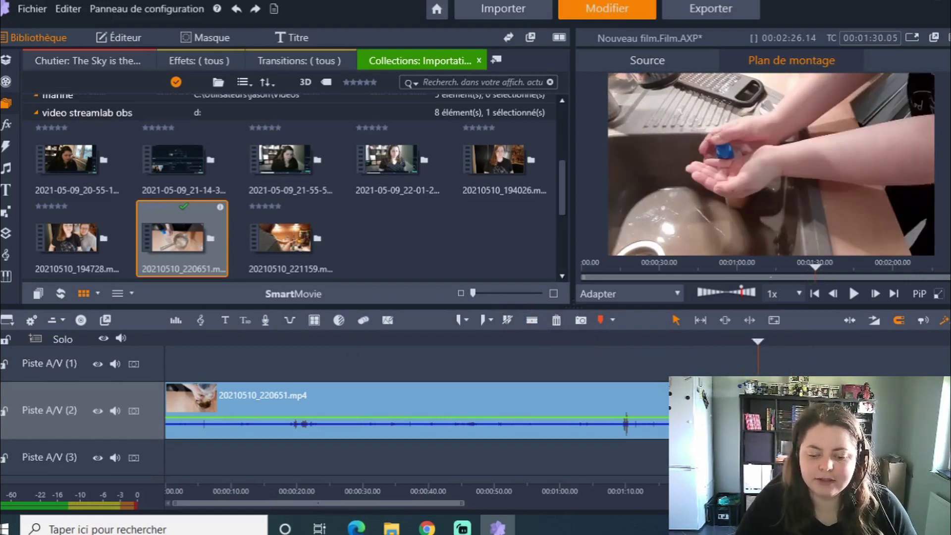
Step: Open the Panoramique et zoom settings of the isolated hand-washing section, keeping the edit mode on Static
left_click(124, 37)
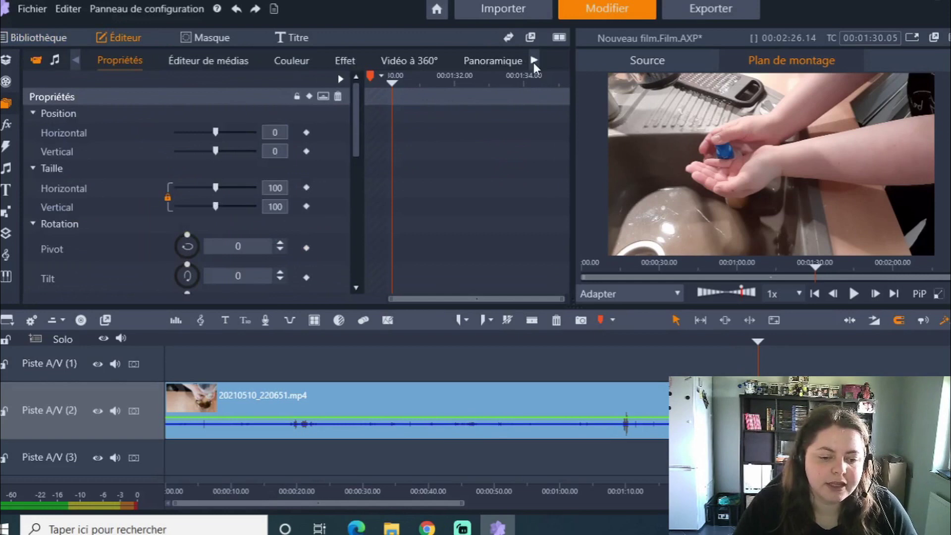
left_click(534, 61)
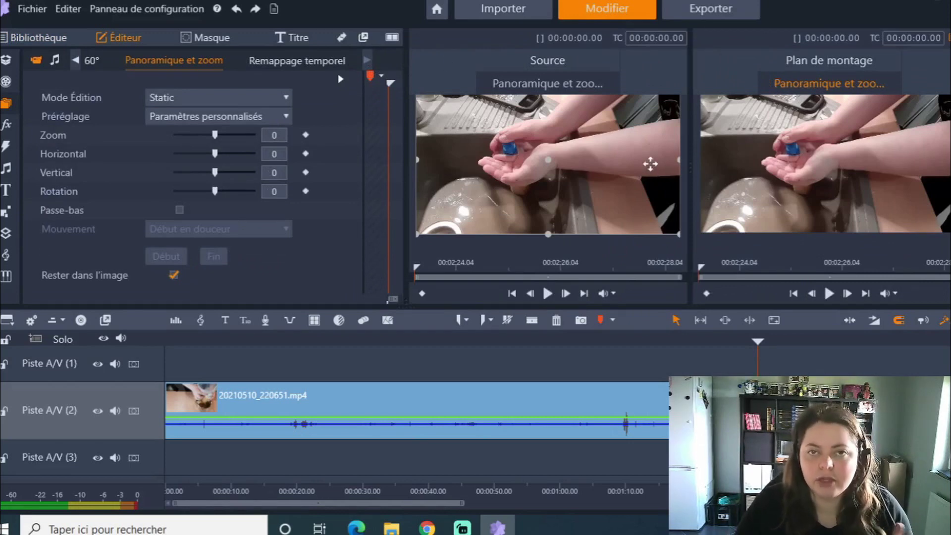
left_click(201, 93)
left_click(200, 93)
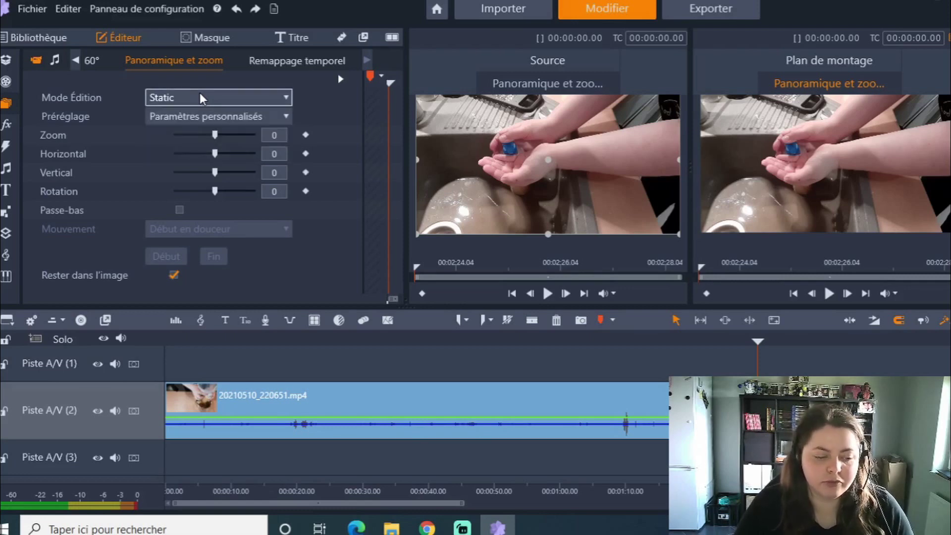
Step: Shrink the static zoom frame around the hands to a zoom of about 57, horizontal 10.8 and vertical -5
left_click(592, 196)
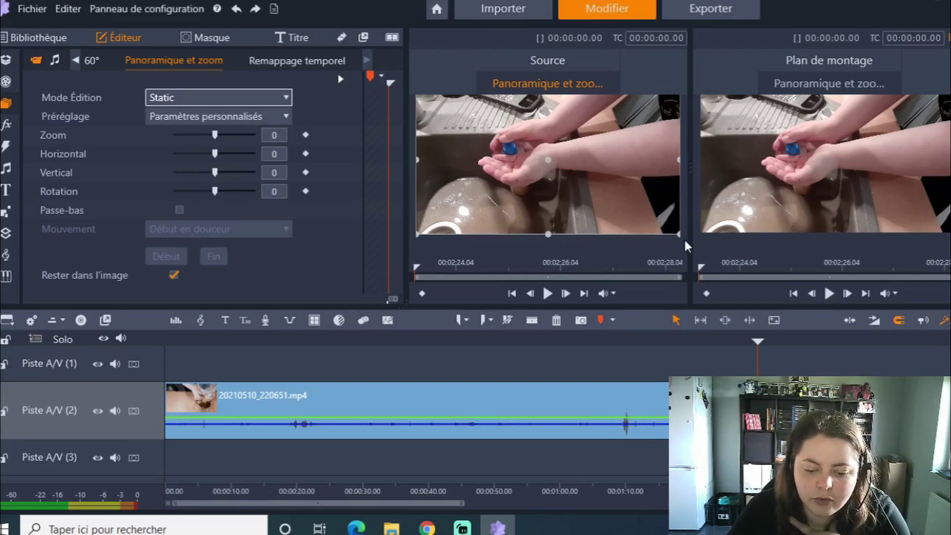
left_click_drag(679, 231, 615, 205)
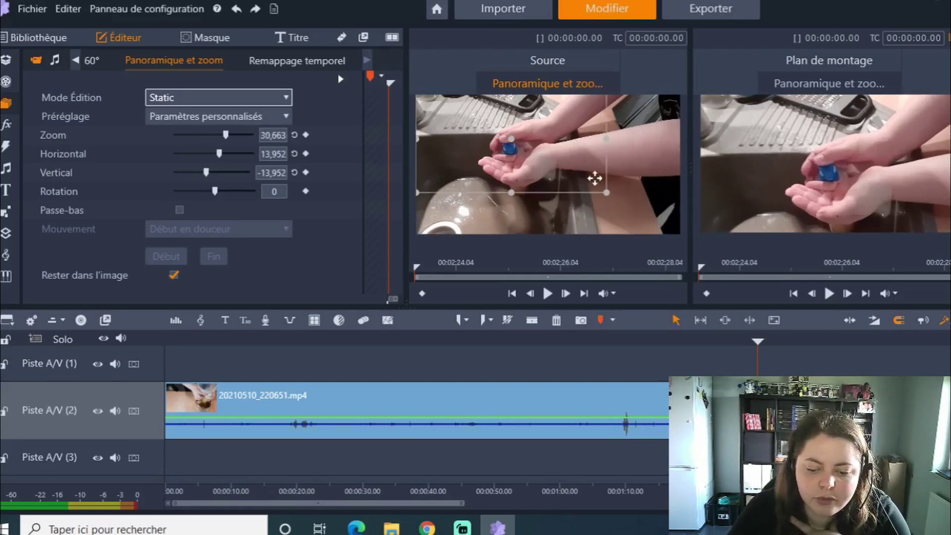
left_click_drag(614, 204, 583, 188)
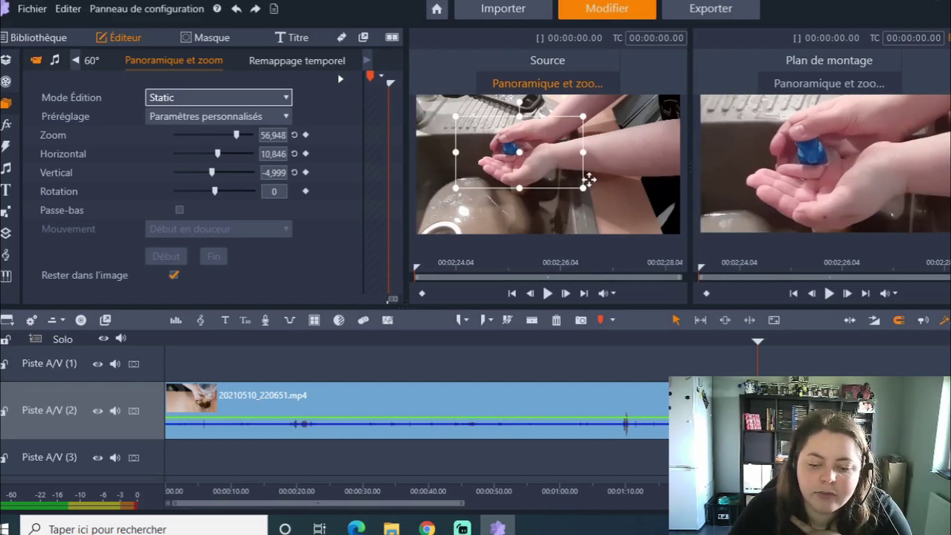
Step: Play the timeline from just before the isolated section to check the static zoom
left_click(731, 340)
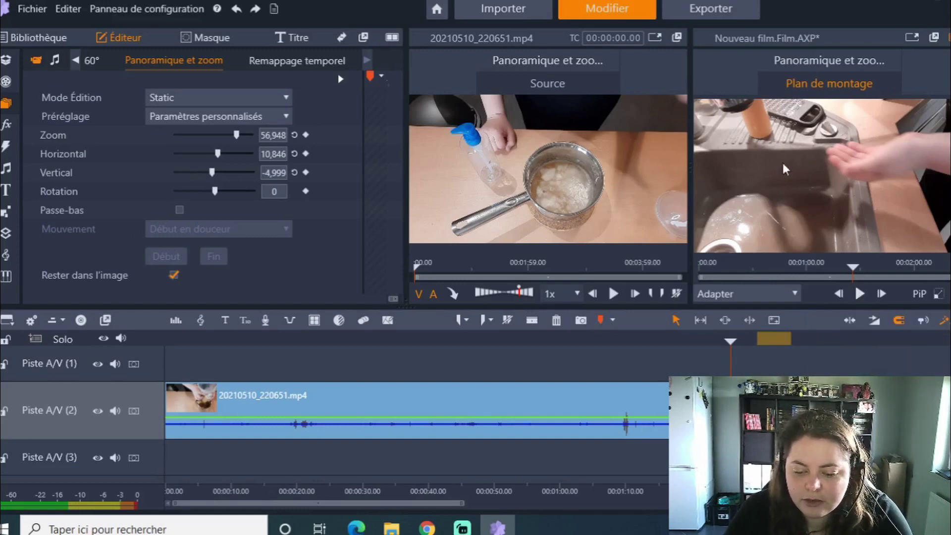
left_click(857, 296)
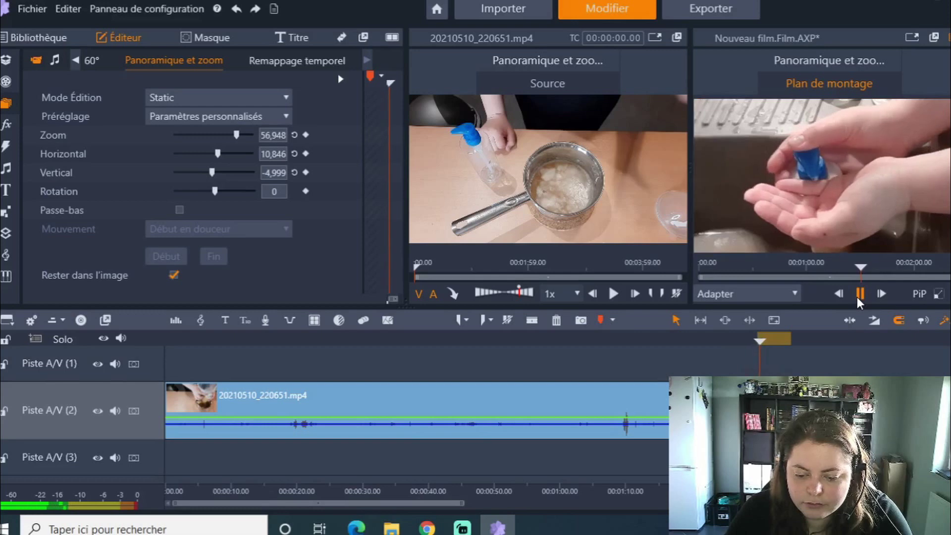
left_click(857, 296)
left_click(742, 340)
left_click_drag(741, 340, 770, 341)
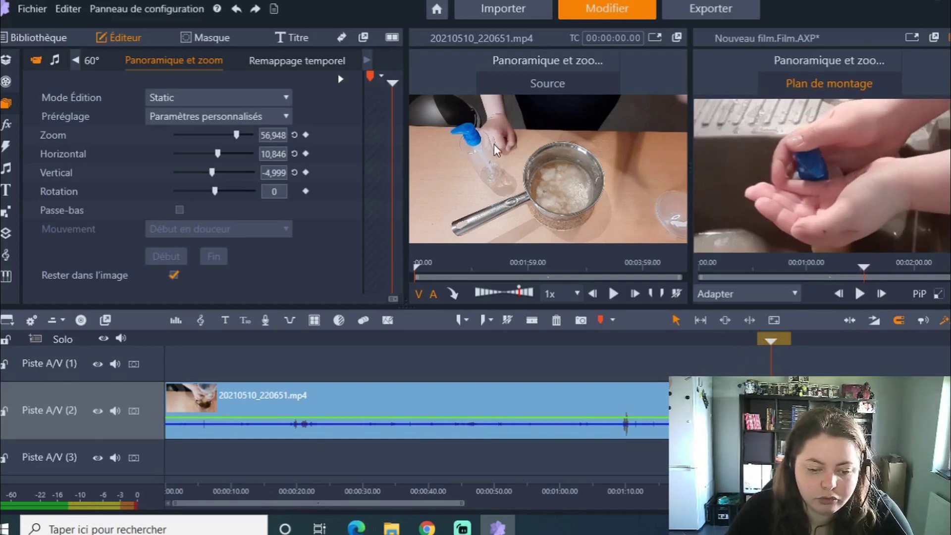
Step: Return to the section's pan and zoom editing view and change the edit mode to Animation
left_click(544, 60)
left_click(192, 115)
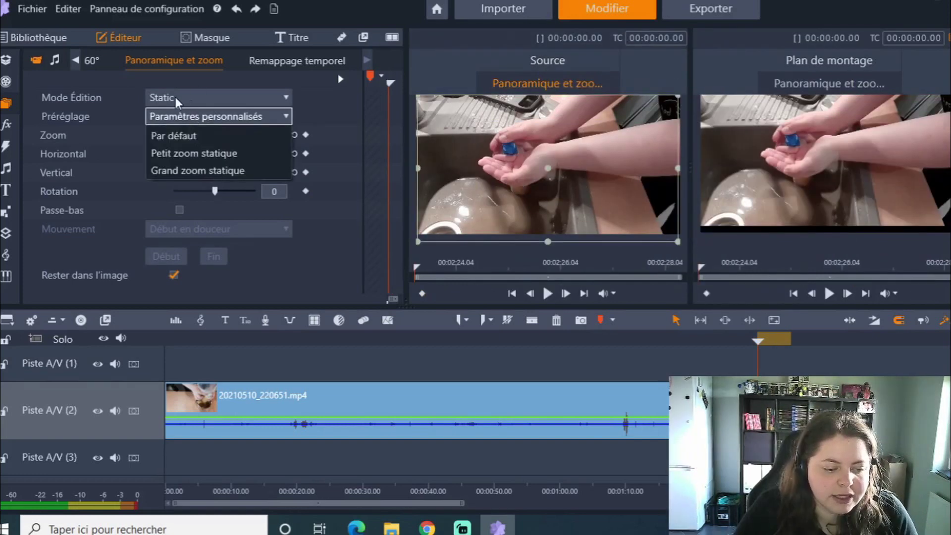
left_click(176, 97)
left_click(183, 92)
left_click(173, 121)
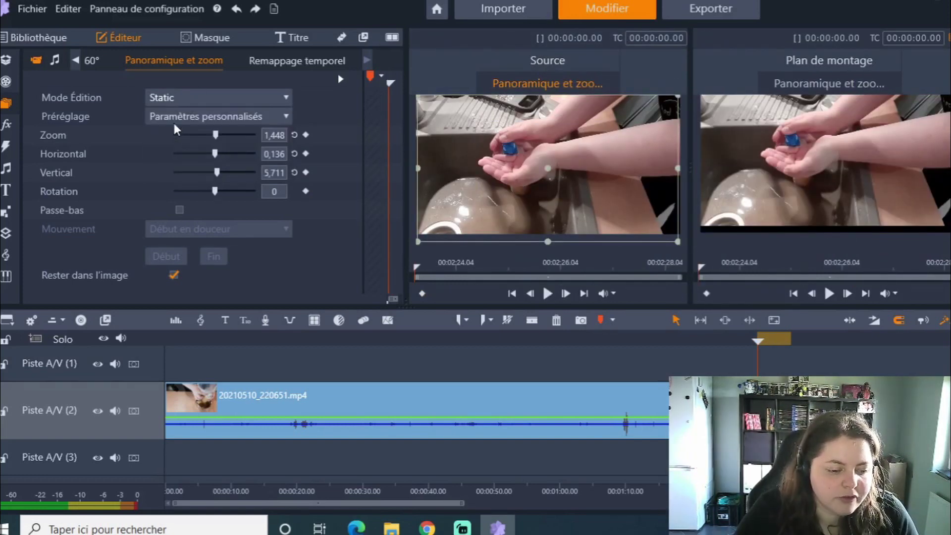
Step: Apply the Zoom avant lent preset, set the start frame's zoom to about 13.5, and tighten the end frame around the hands
left_click(174, 117)
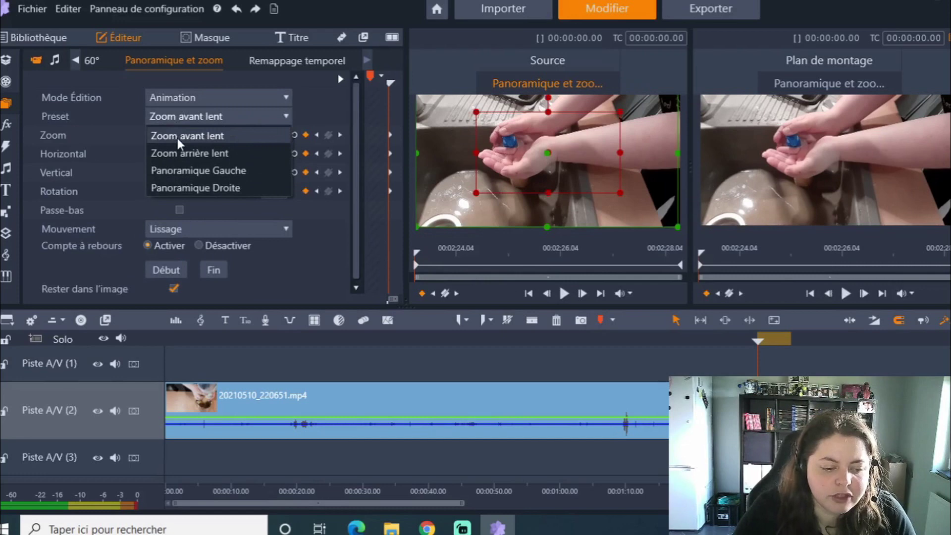
left_click(178, 137)
left_click(172, 119)
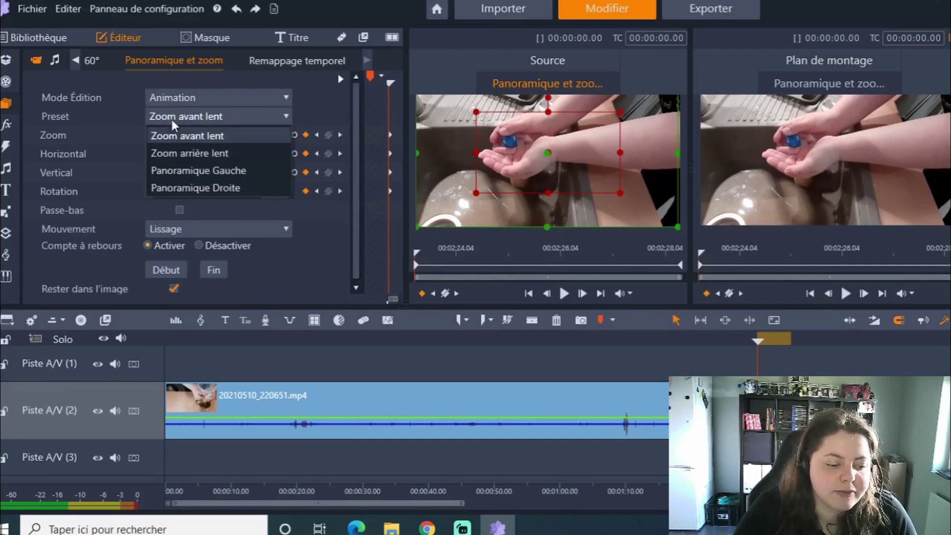
left_click(186, 114)
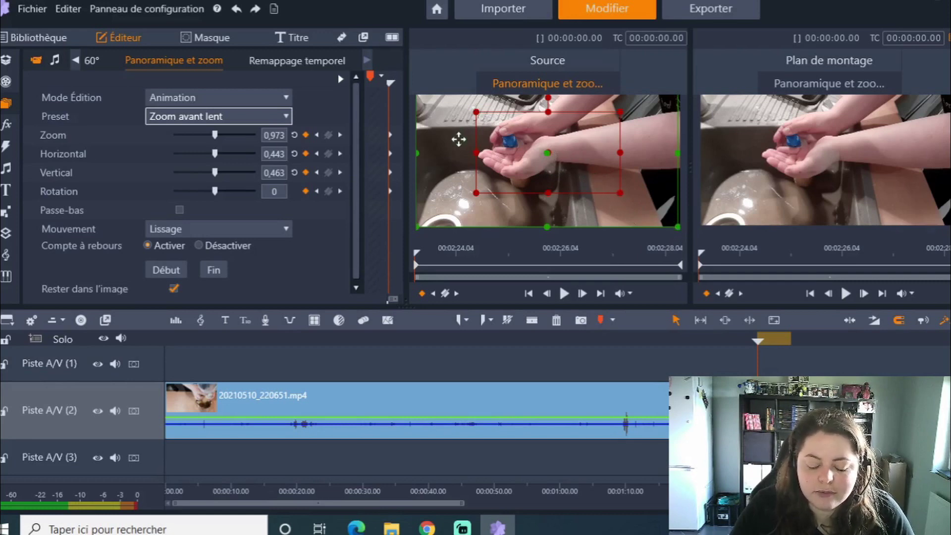
left_click_drag(677, 226, 648, 209)
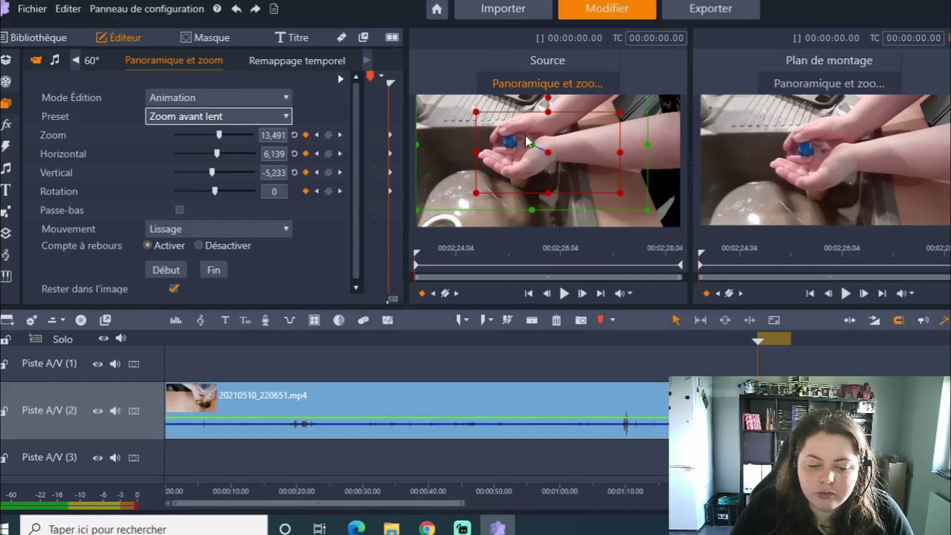
mouse_move(531, 144)
left_mouse_down()
mouse_move(543, 155)
mouse_move(532, 150)
left_mouse_up()
left_click_drag(604, 190, 591, 184)
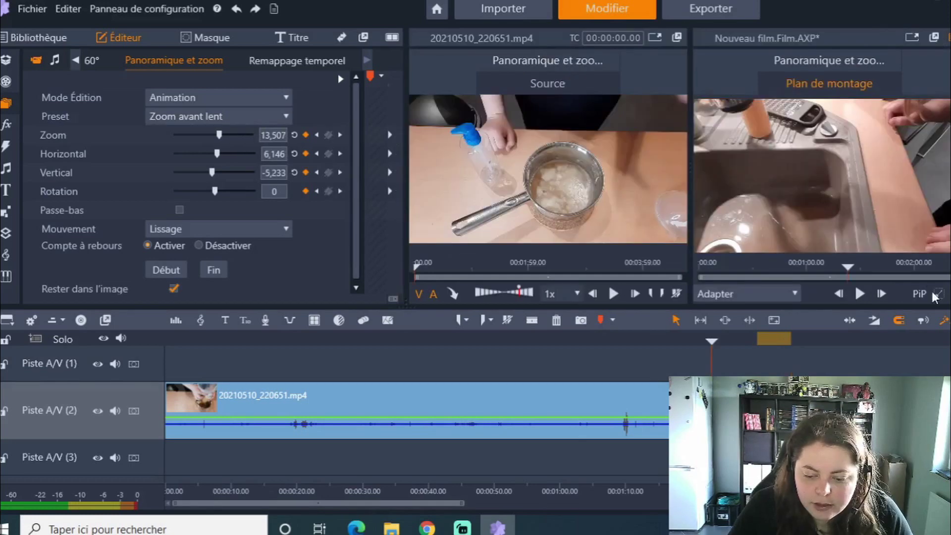
Step: Play the timeline through the isolated section to check the slow zoom-in
left_click(859, 293)
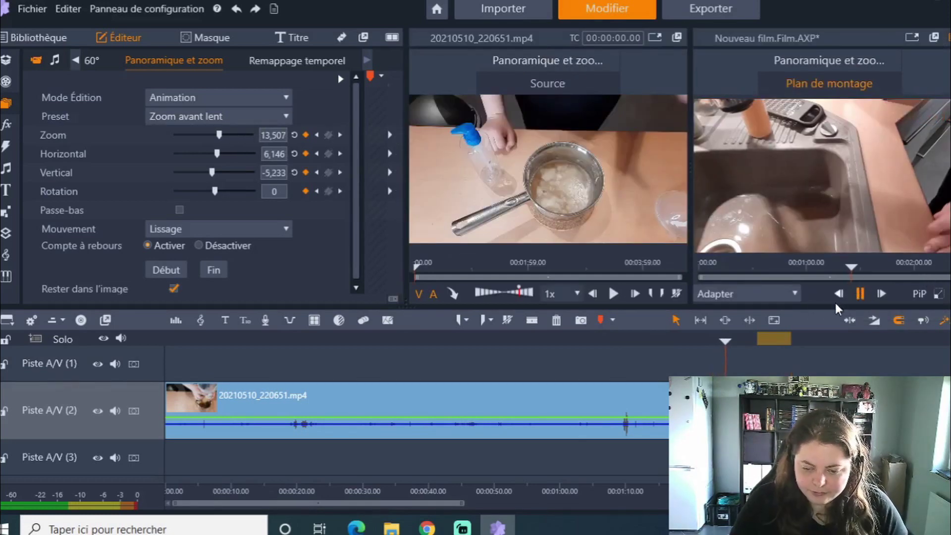
left_click(859, 293)
left_click(859, 294)
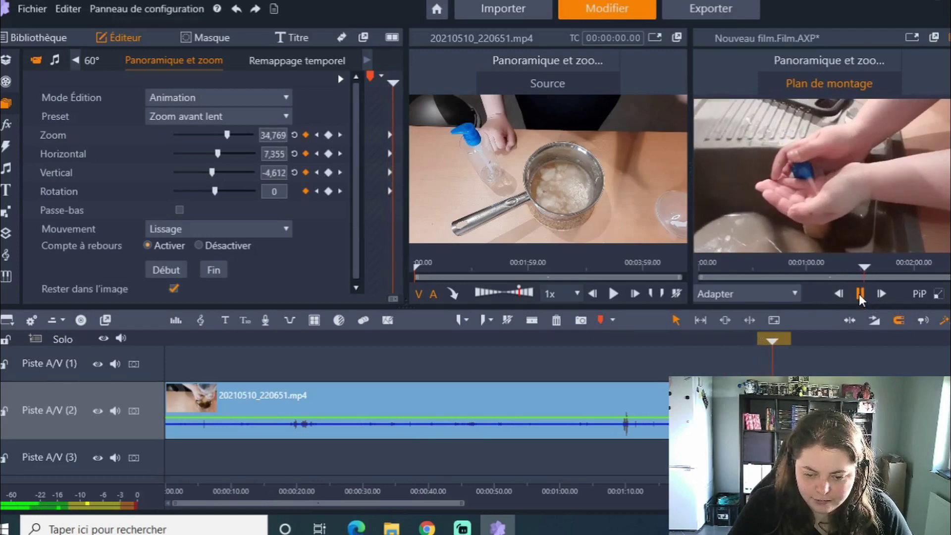
left_click(862, 294)
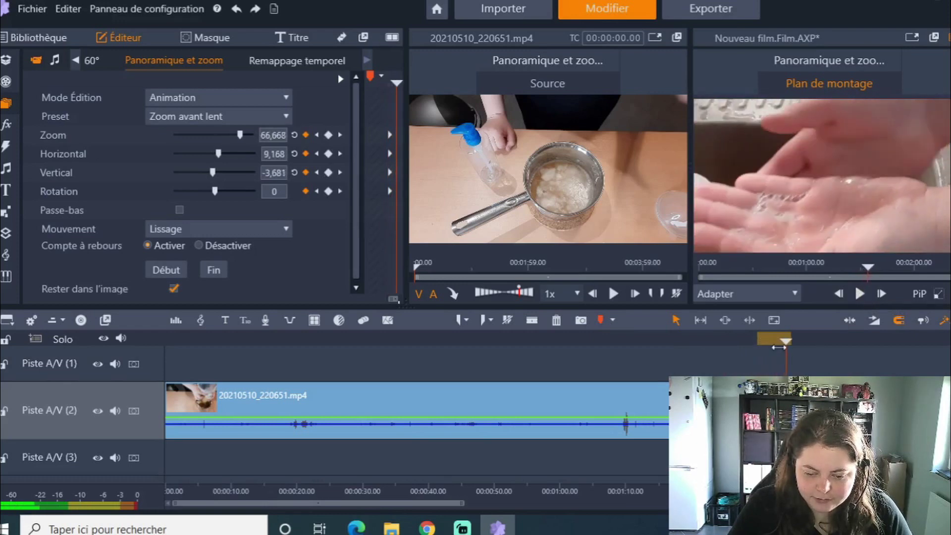
Step: Apply the Zoom arrière lent preset to the section and return to its pan and zoom framing view
left_click(187, 116)
left_click(223, 150)
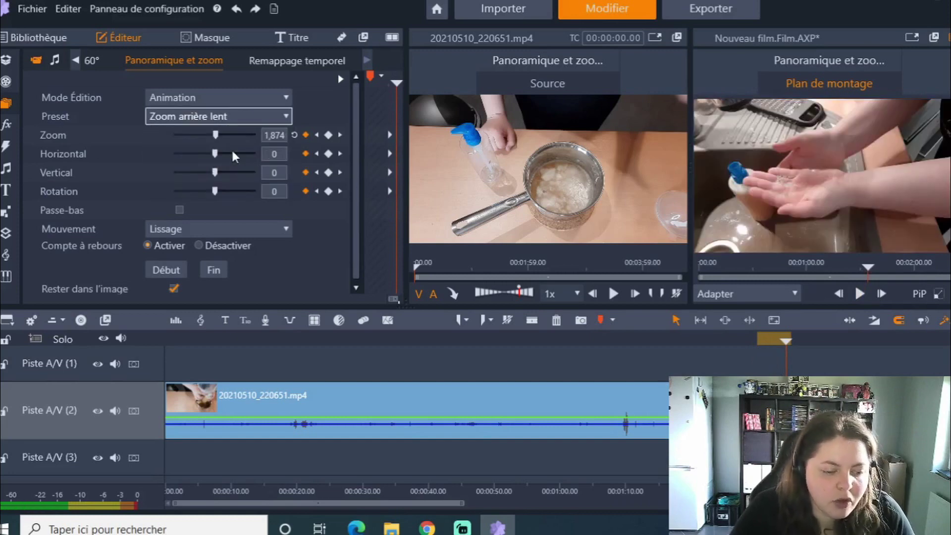
left_click(560, 84)
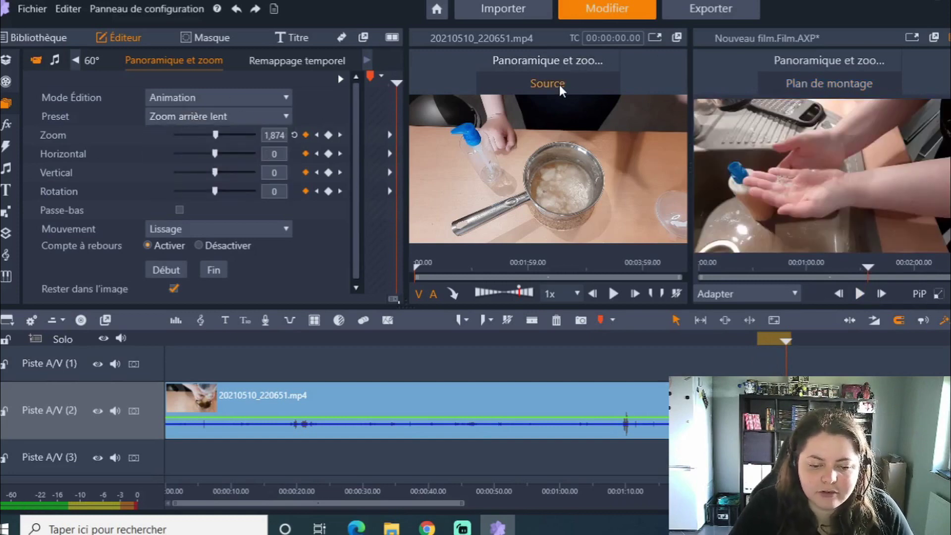
left_click(550, 60)
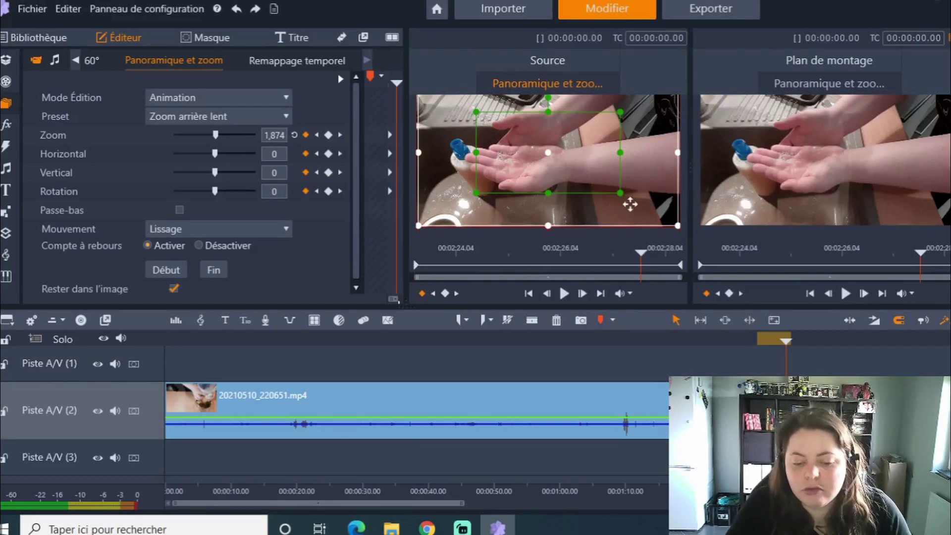
Step: Tighten the start frame around the hands to a zoom of about 73.8, horizontal 19.3 and vertical -4
left_click_drag(620, 194, 617, 199)
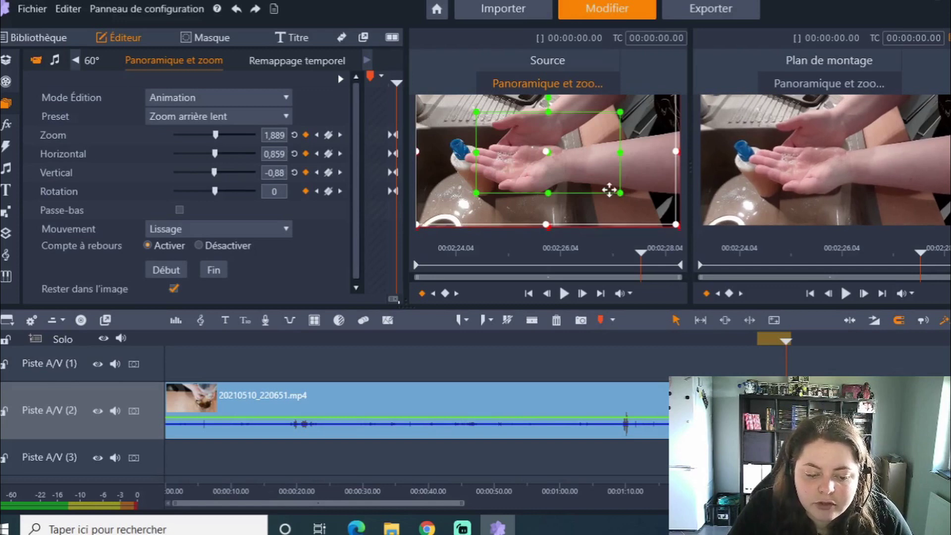
left_click_drag(672, 219, 576, 168)
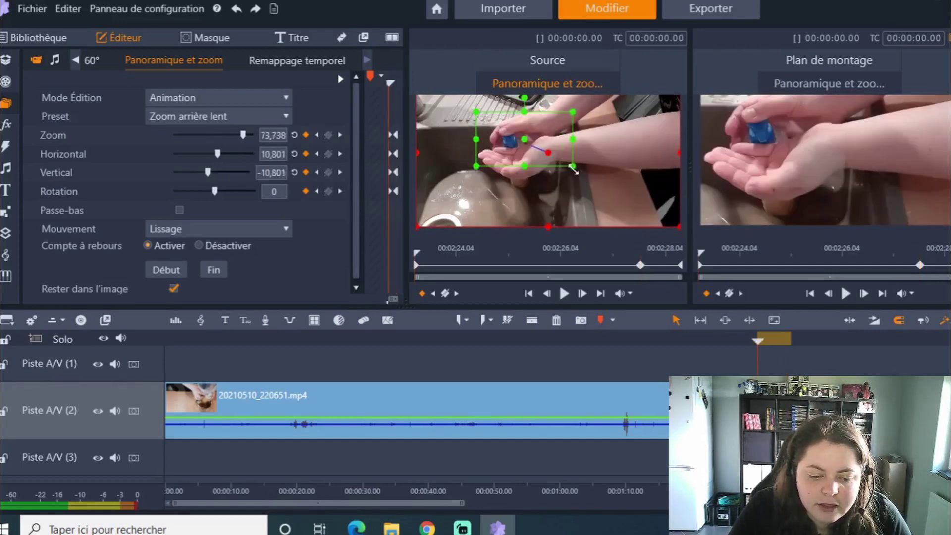
left_click_drag(521, 119, 499, 128)
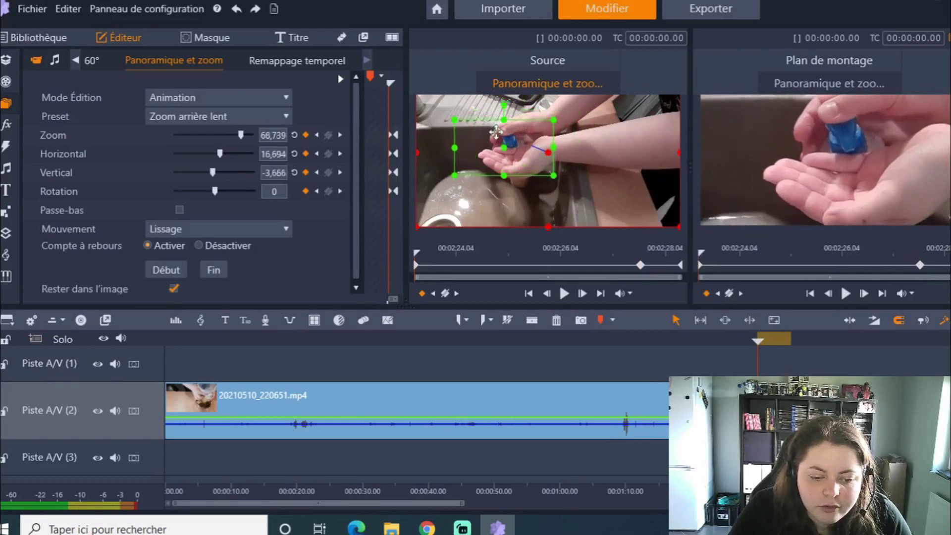
left_click_drag(551, 179, 544, 172)
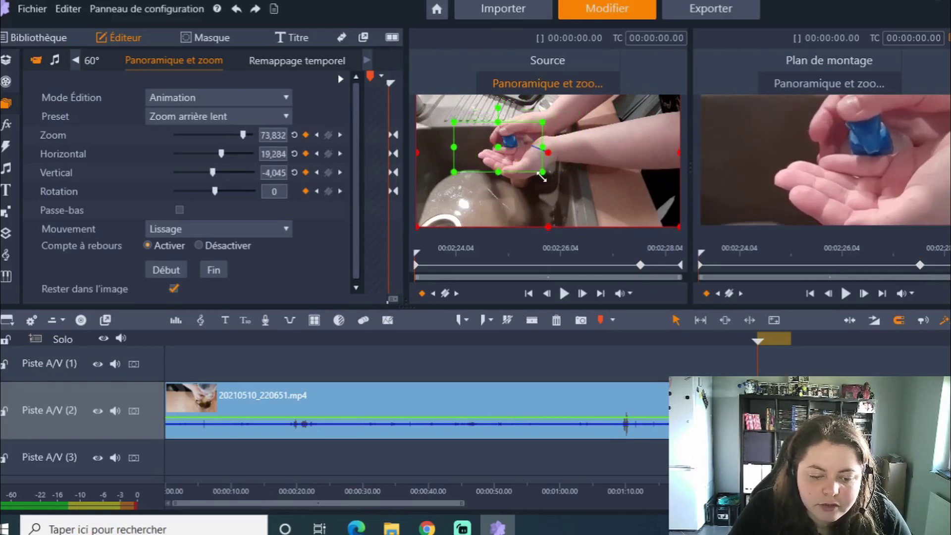
Step: Play the timeline from before the section to check the slow zoom-out
left_click(730, 339)
left_click(862, 293)
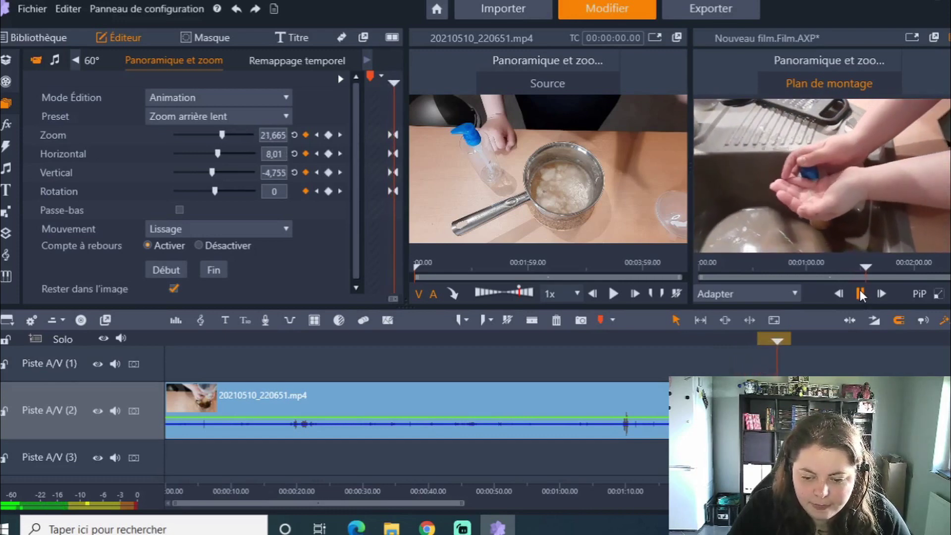
left_click(861, 294)
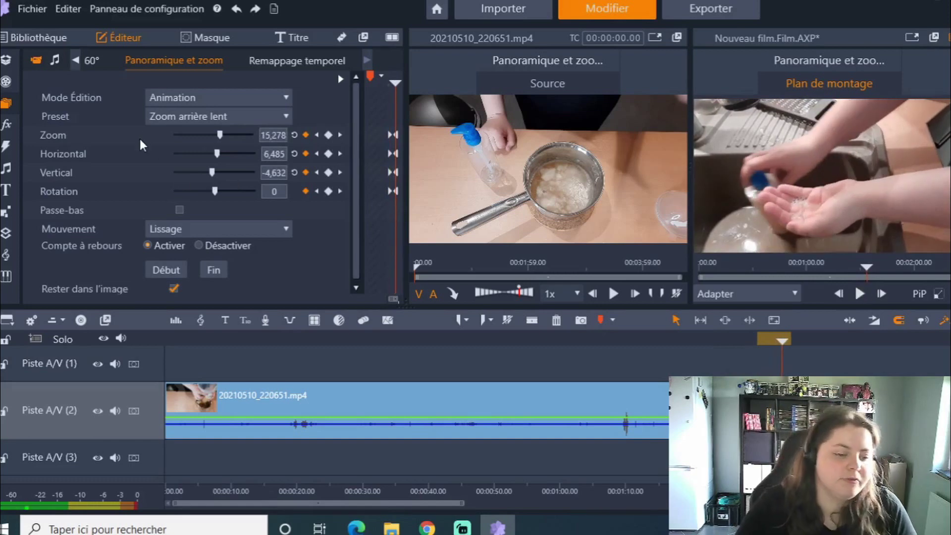
Step: Review the Mouvement options for the zoom animation, keeping Lissage selected
left_click(181, 230)
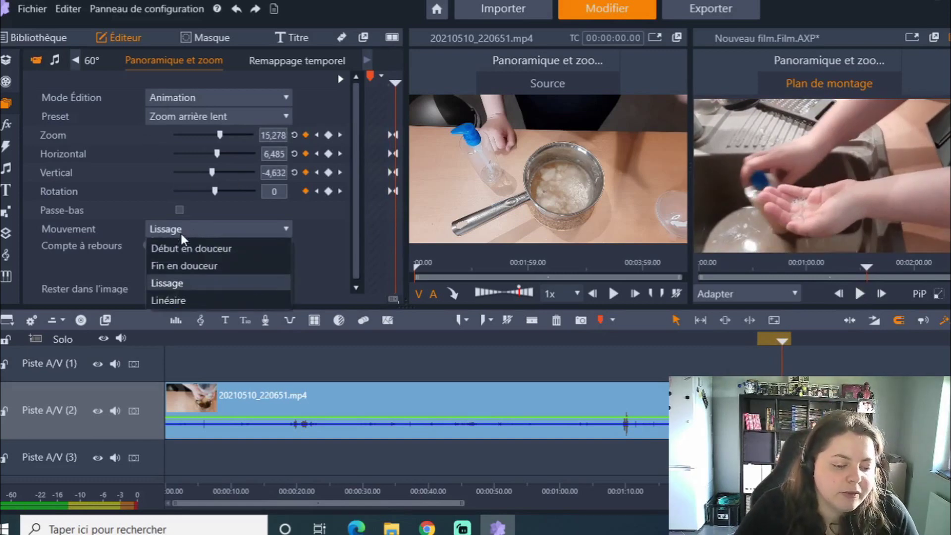
left_click(181, 284)
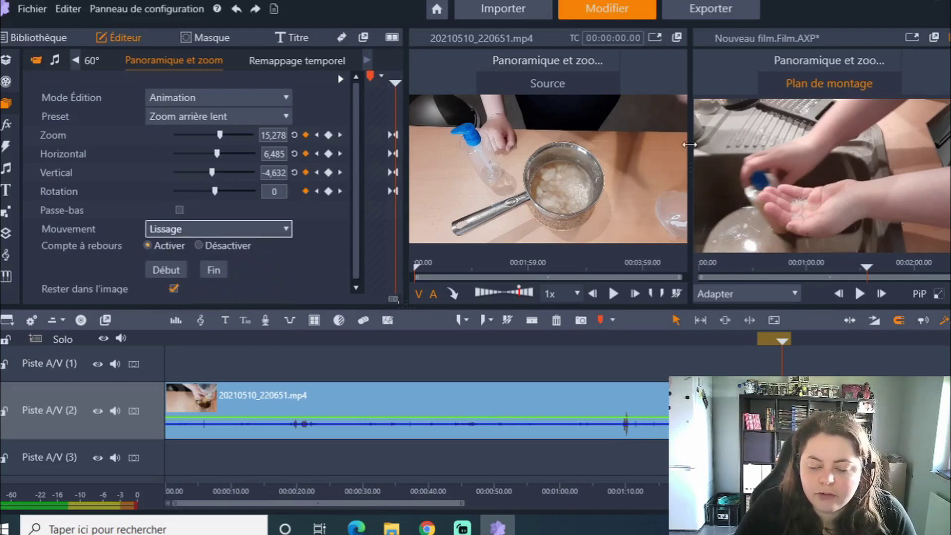
left_click(192, 229)
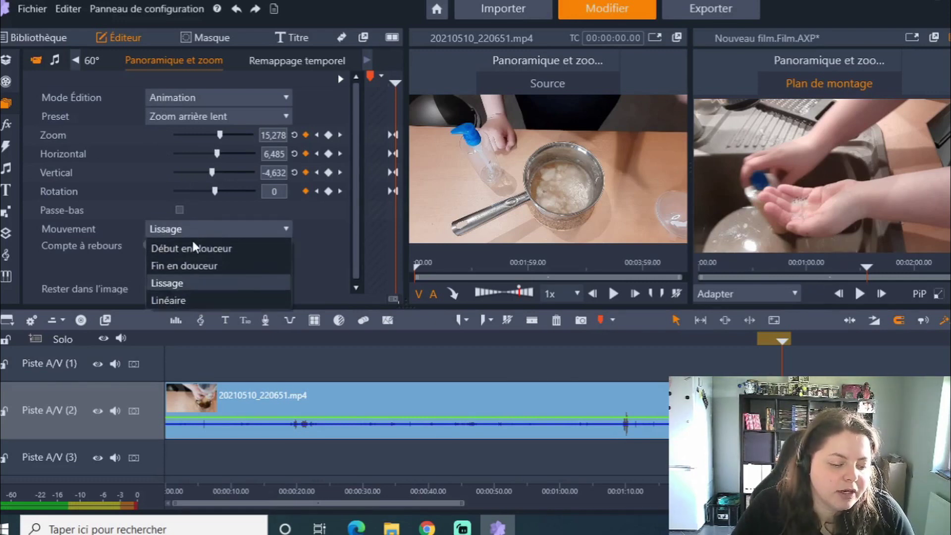
left_click(224, 231)
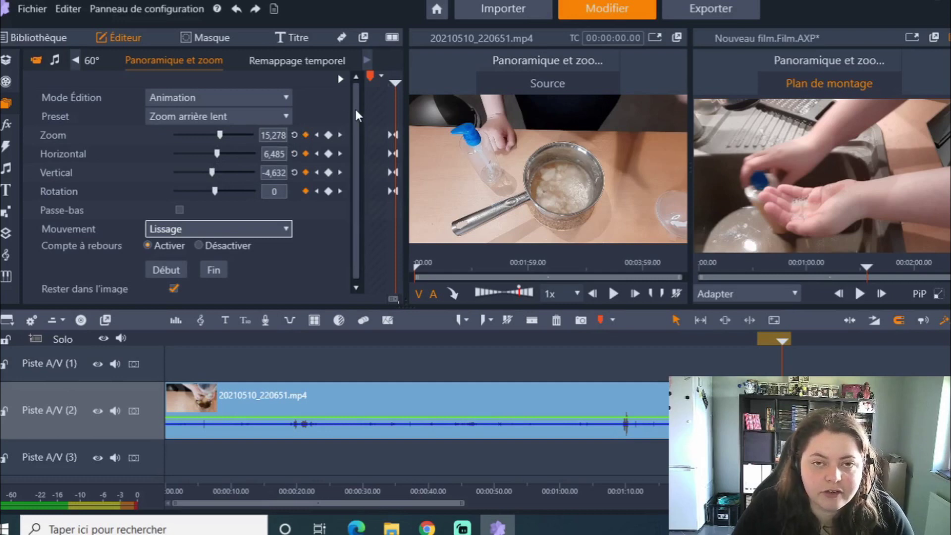
Step: Try the Panoramique Gauche preset on the section
scroll(222, 116, "down", 1)
left_click(222, 116)
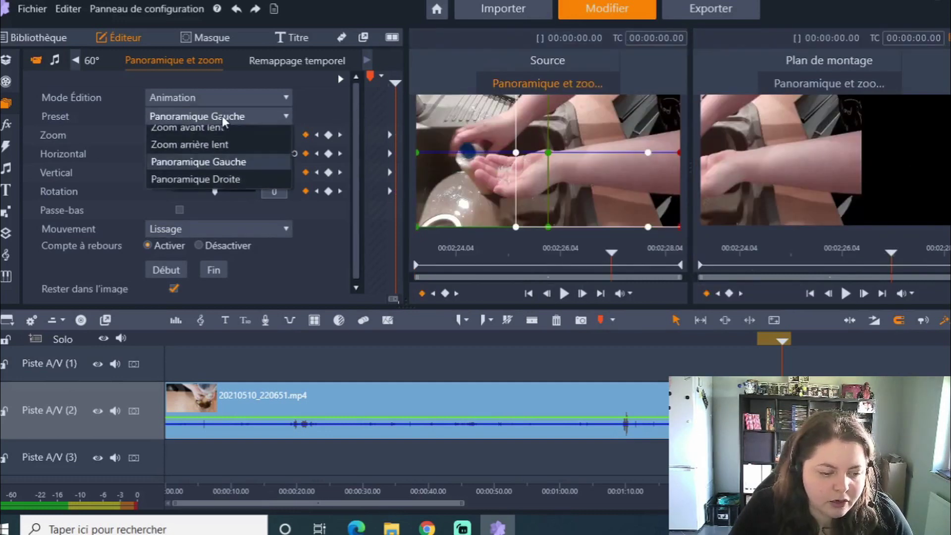
left_click(223, 164)
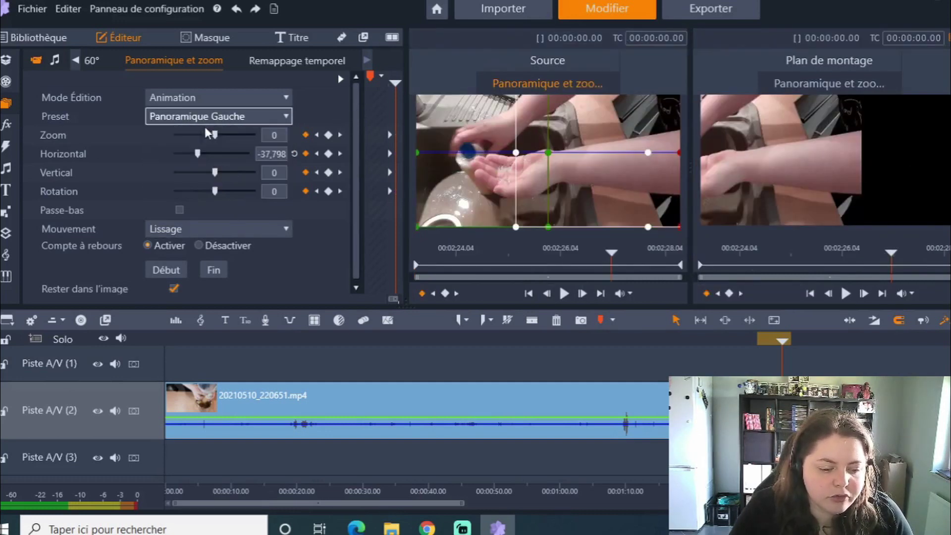
Step: Apply the Panoramique Droite preset to the section and return to its pan and zoom framing view
left_click(215, 115)
left_click(234, 181)
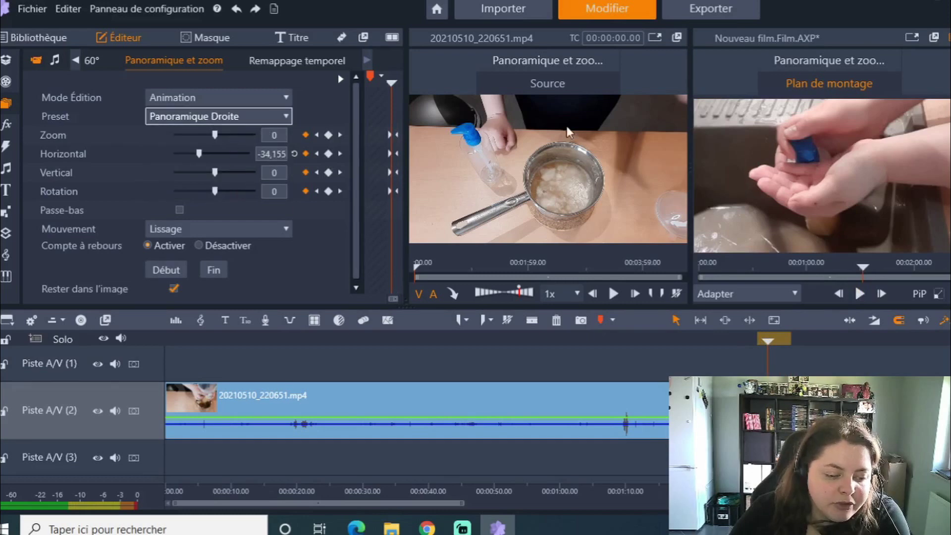
left_click(575, 59)
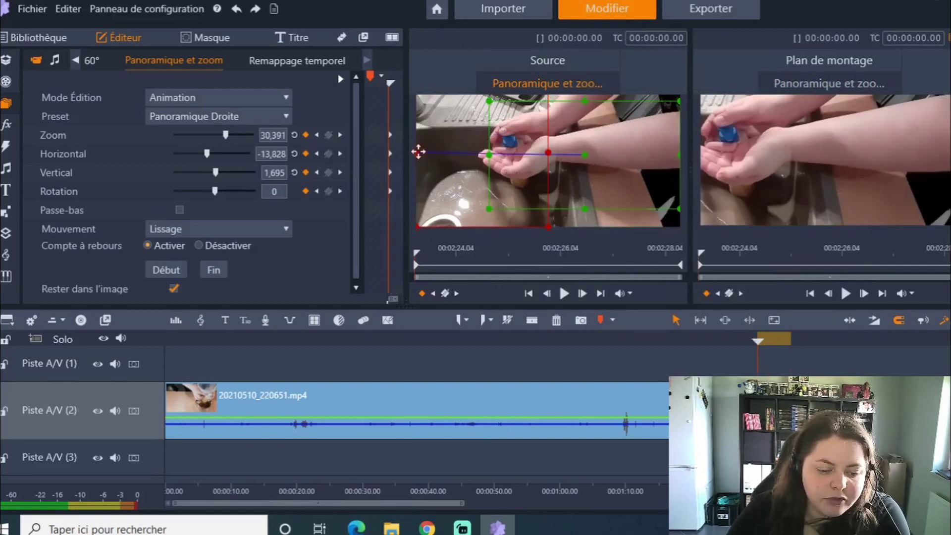
Step: Adjust the start frame to zoom about 30.6, horizontal -13.9, vertical 1.7, and the end frame to zoom 16.9, horizontal 2.4, vertical 4.4
left_click(417, 152)
left_click_drag(548, 227, 506, 203)
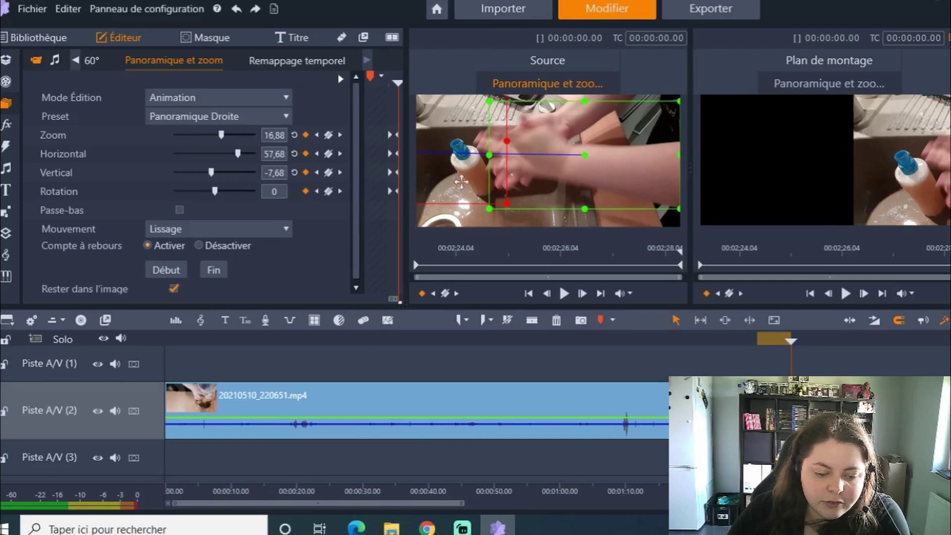
left_click(518, 191)
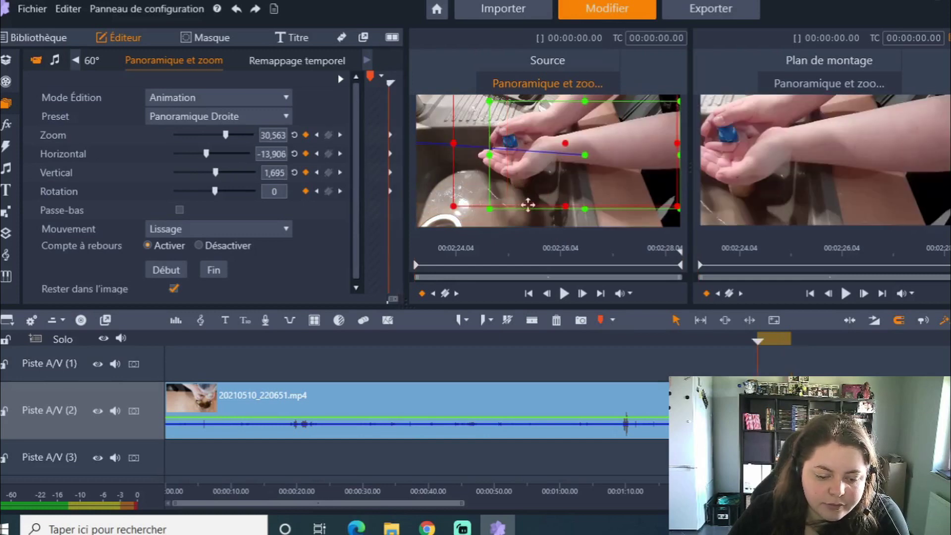
left_click(545, 218)
left_click_drag(544, 224, 528, 220)
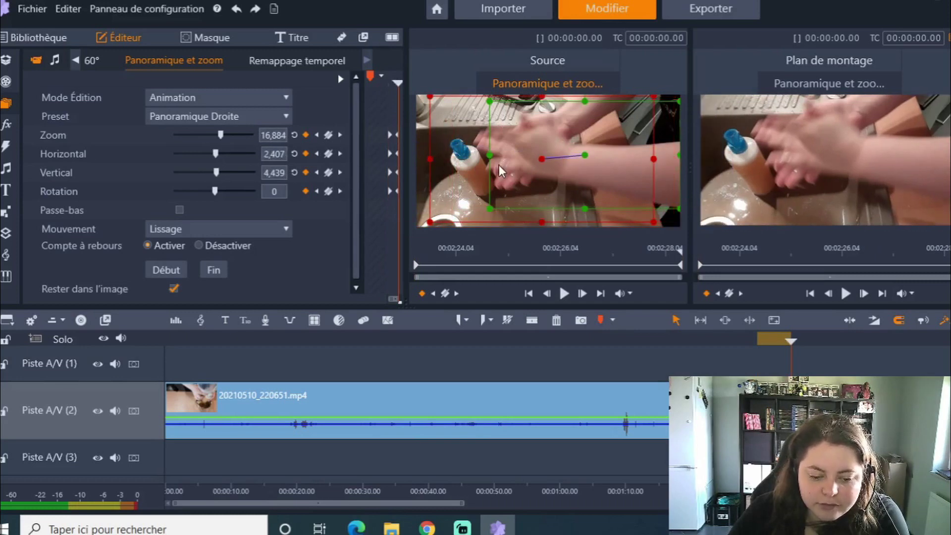
Step: Play the timeline from before the section to check the rightward pan, and pause once past it
left_click(748, 341)
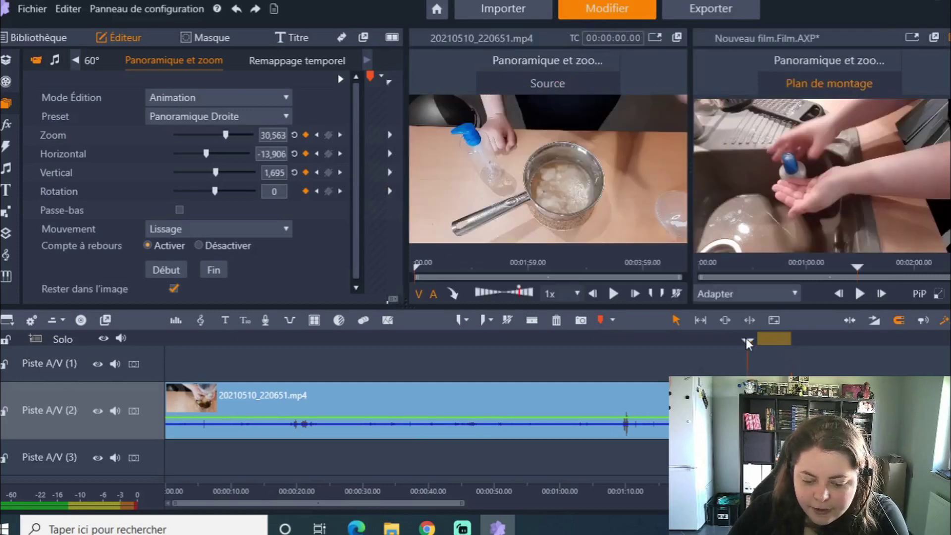
left_click(861, 293)
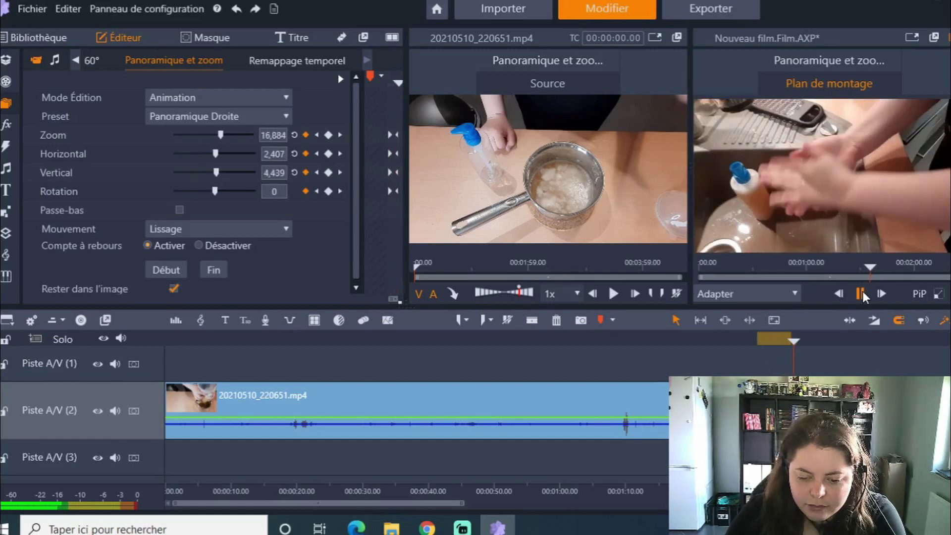
left_click(862, 293)
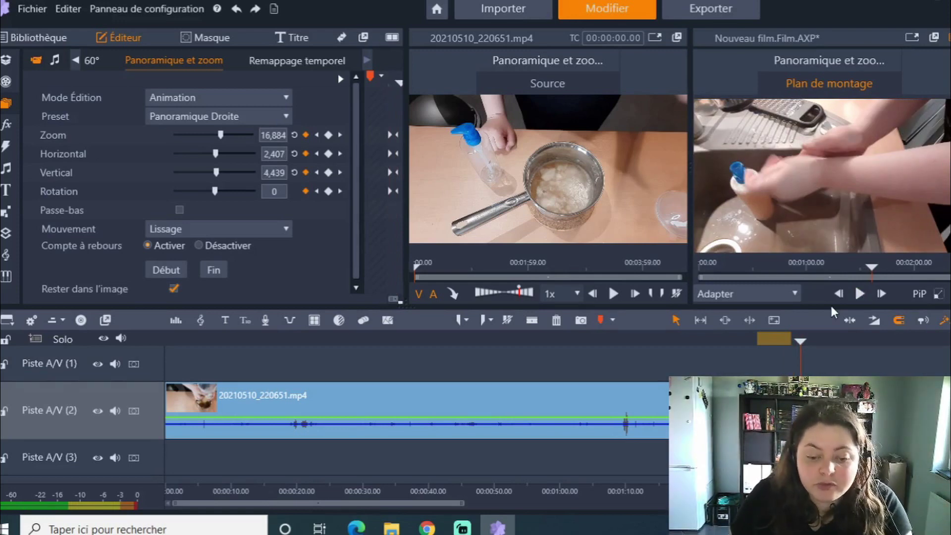
Step: Switch the section's pan and zoom editing mode to À la volée
left_click(190, 116)
left_click(183, 119)
left_click(189, 99)
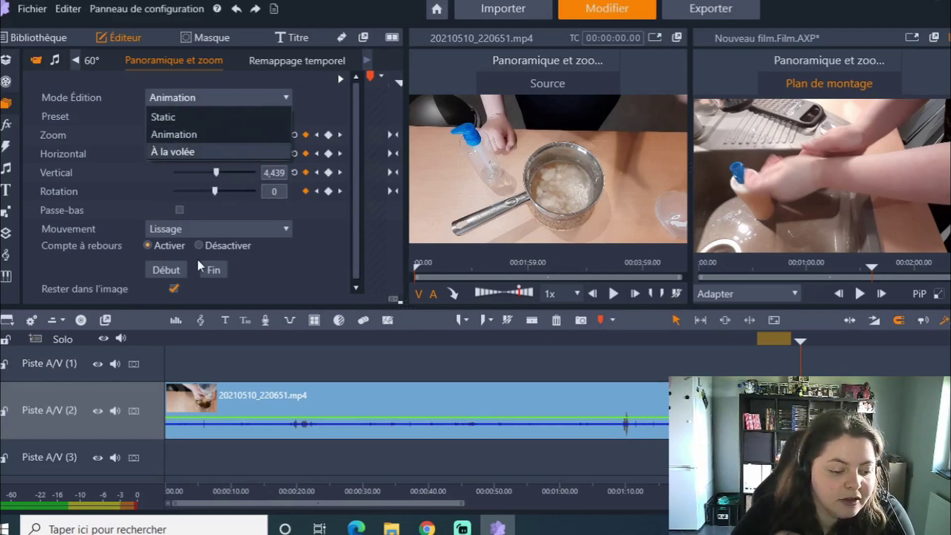
left_click(190, 100)
left_click(258, 99)
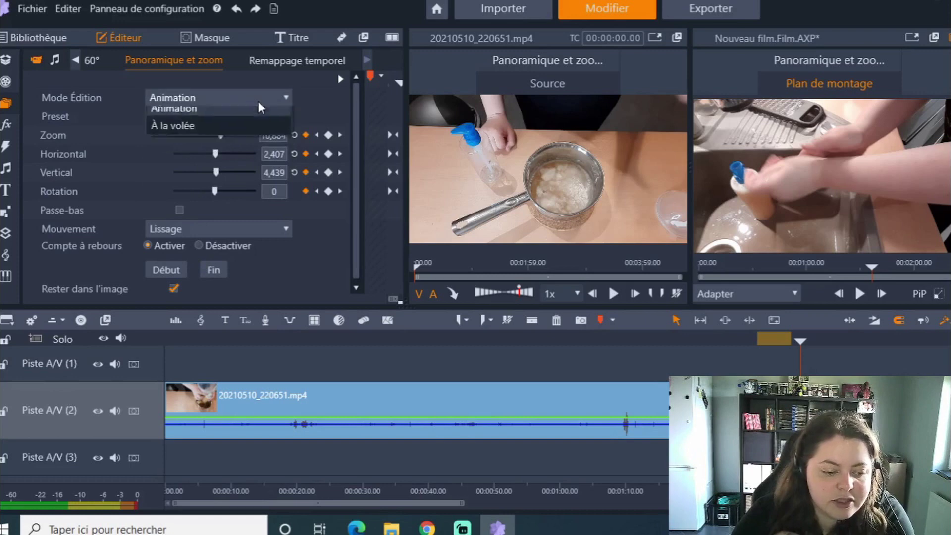
left_click(206, 141)
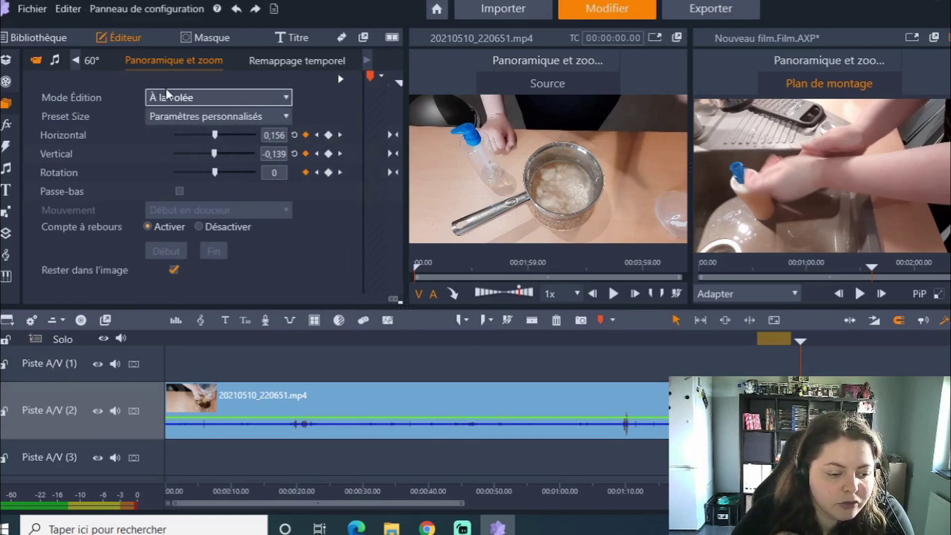
Step: Shrink the custom-size frame and move it over the draining board, ending at about horizontal 33.2 and vertical -33.2
left_click(565, 62)
left_click_drag(516, 163, 541, 175)
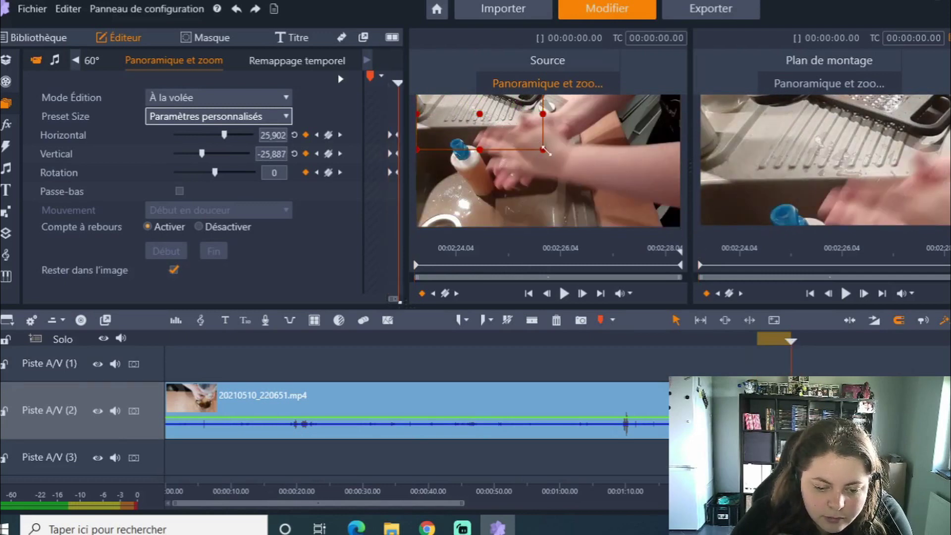
left_click_drag(544, 150, 524, 138)
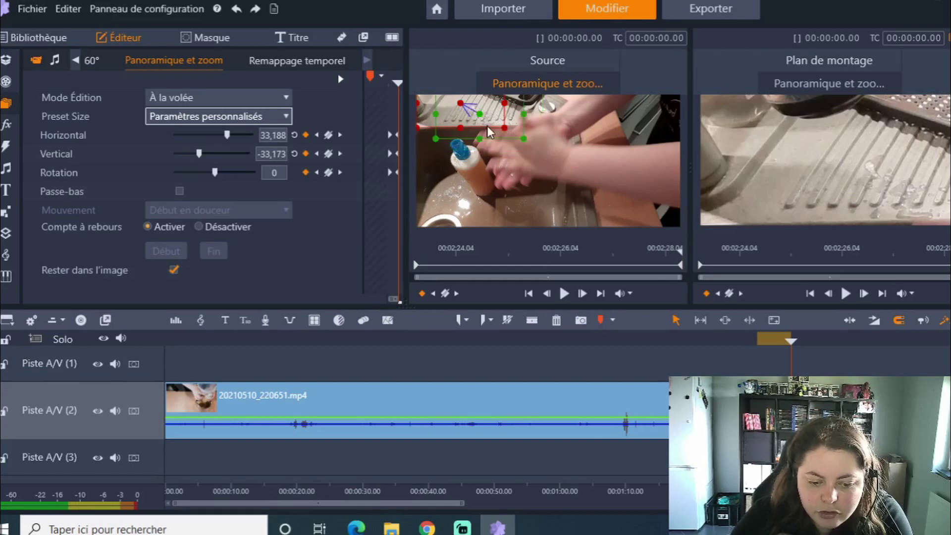
Step: Play the timeline from before the section to check the À la volée pan, and pause after it ends
left_click(738, 341)
left_click(861, 293)
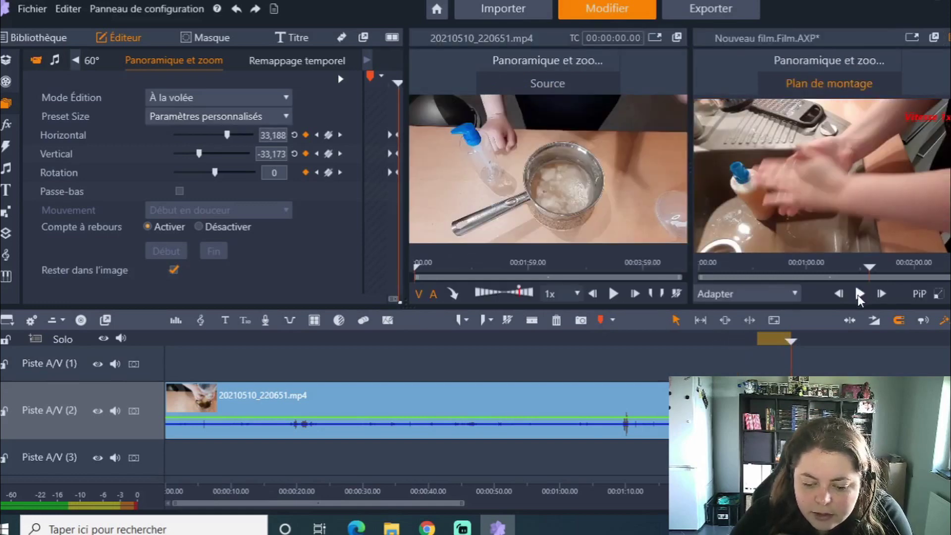
left_click(696, 340)
left_click(744, 341)
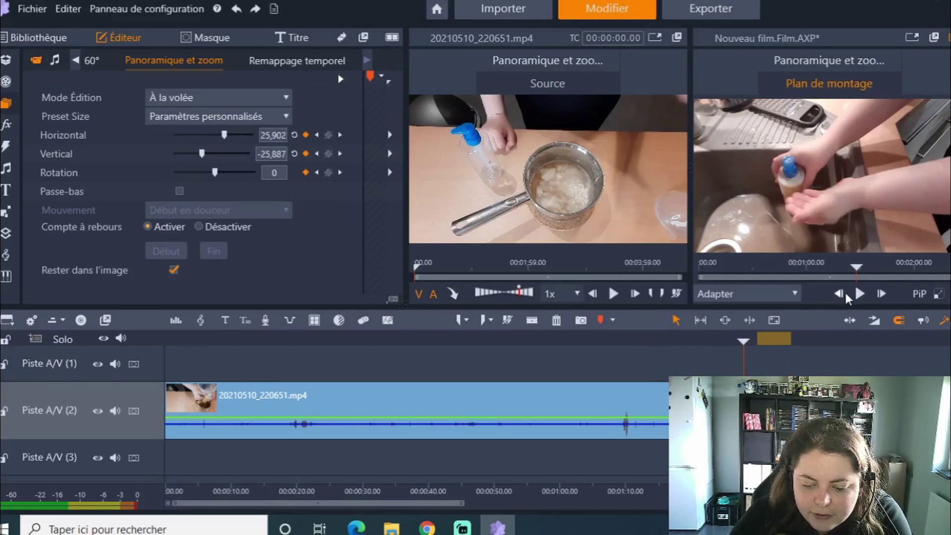
left_click(858, 293)
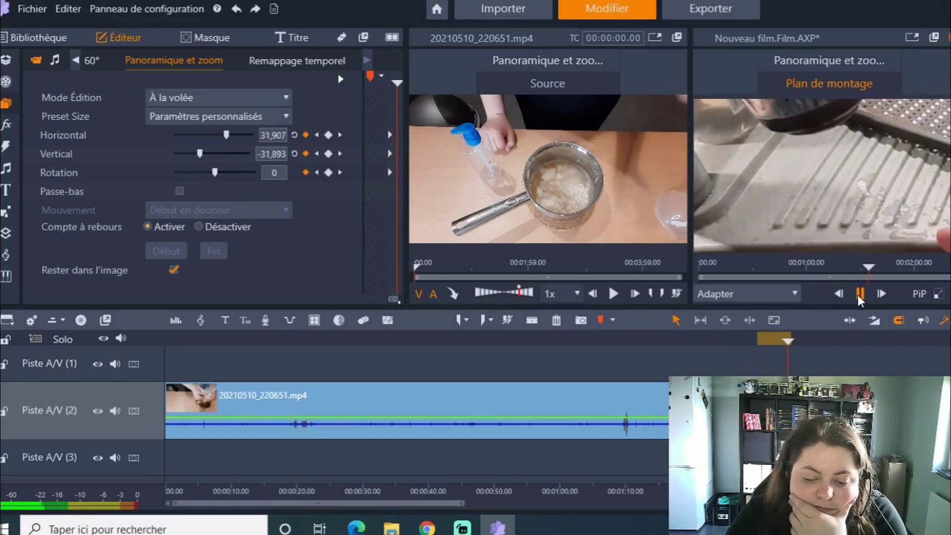
left_click(857, 296)
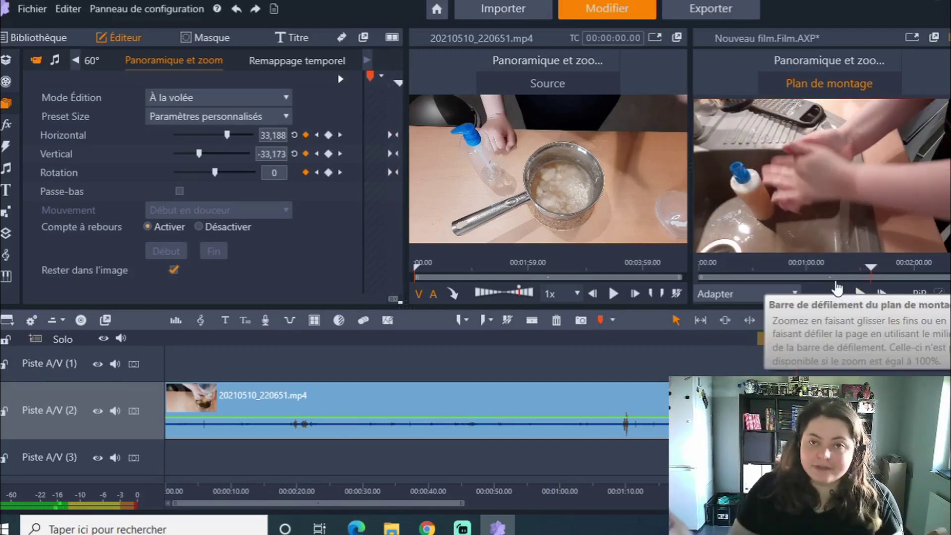